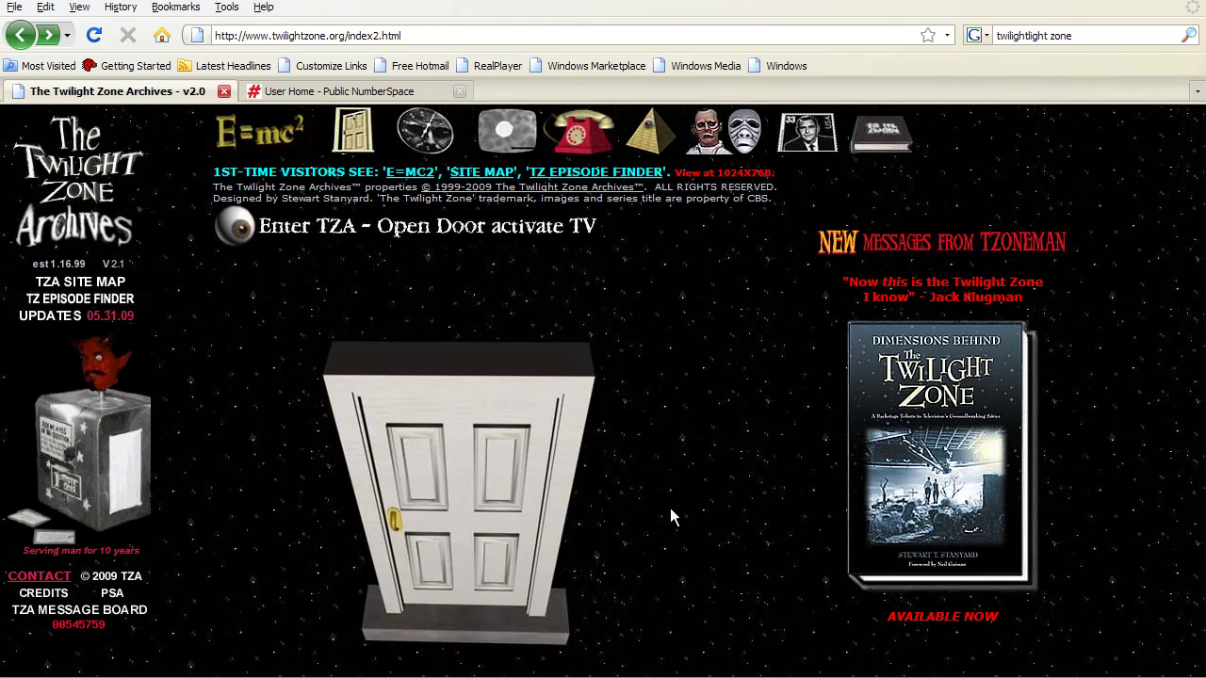
{"action": "left_click", "coordinate": [478, 513]}
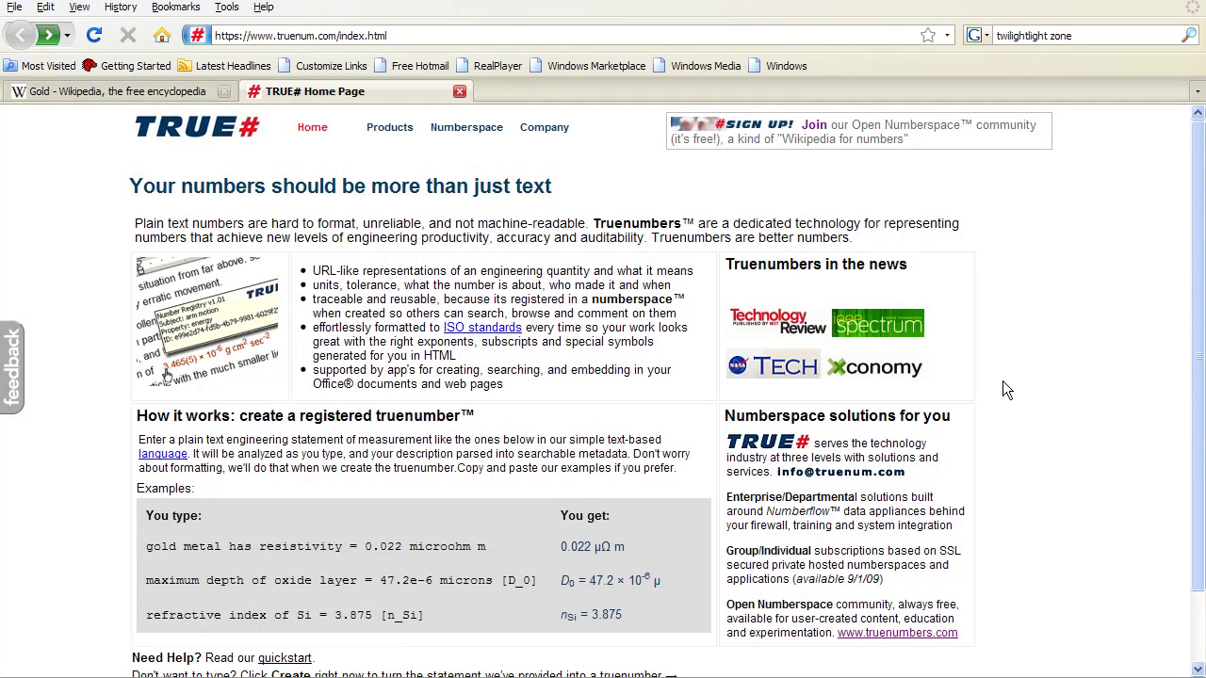
{"action": "scroll", "coordinate": [1002, 382], "scroll_direction": "down", "scroll_amount": 2}
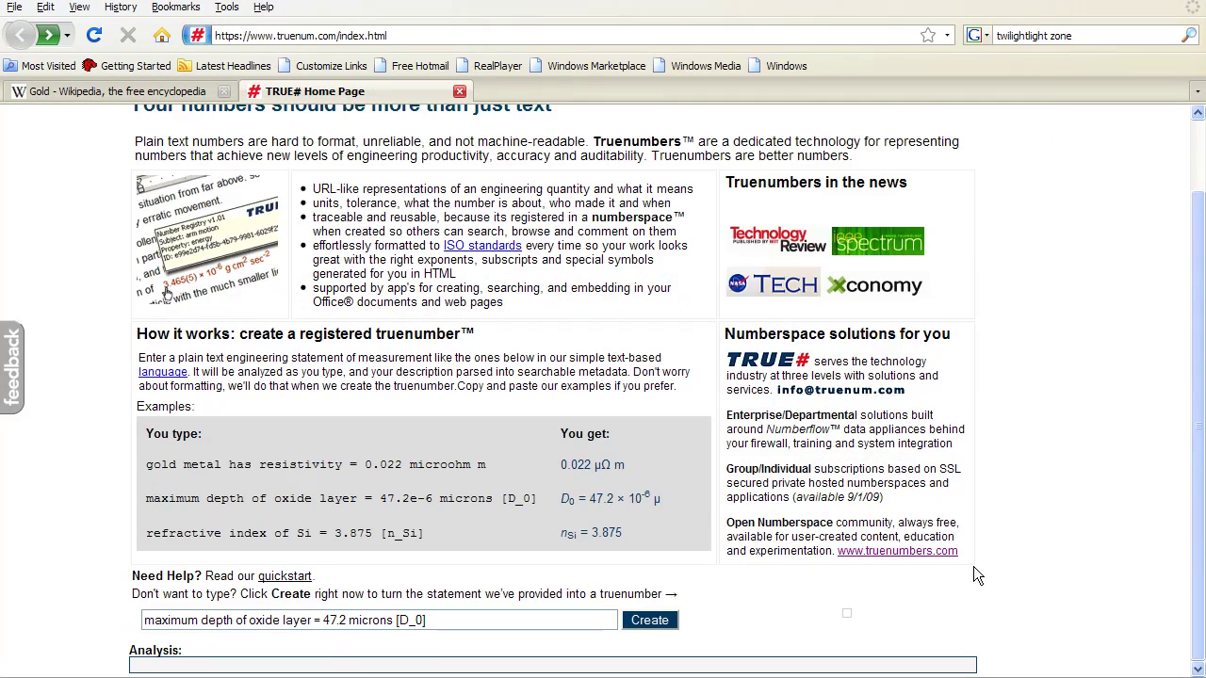
{"action": "left_click_drag", "start_coordinate": [961, 551], "coordinate": [835, 554]}
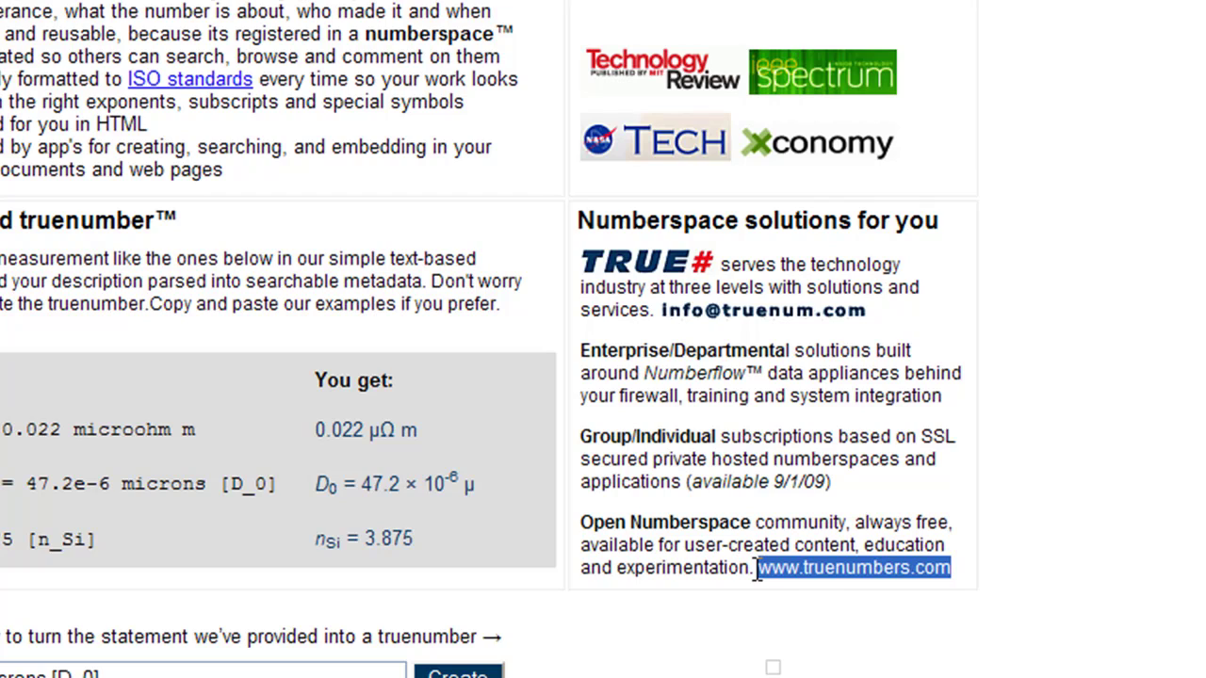
{"action": "left_click", "coordinate": [819, 569]}
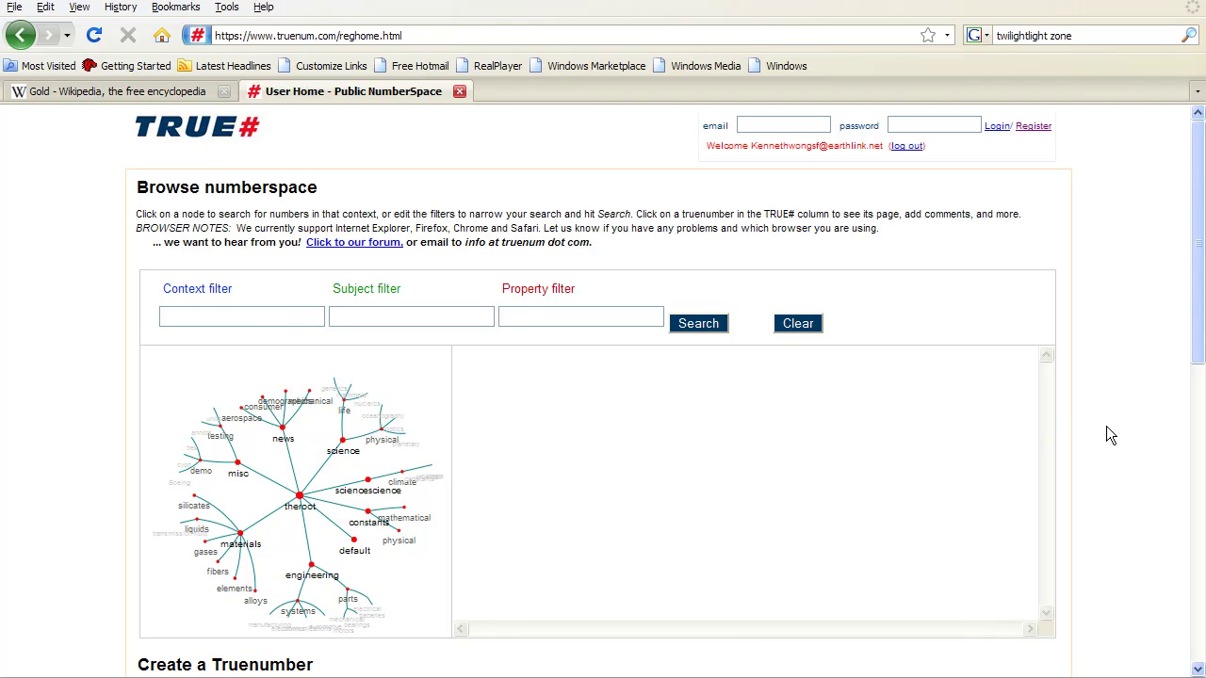
Step: Browse the numberspace graph through materials to fibers to list the truenumbers in the materials:fibers context
{"action": "scroll", "coordinate": [1146, 419], "scroll_direction": "down", "scroll_amount": 2}
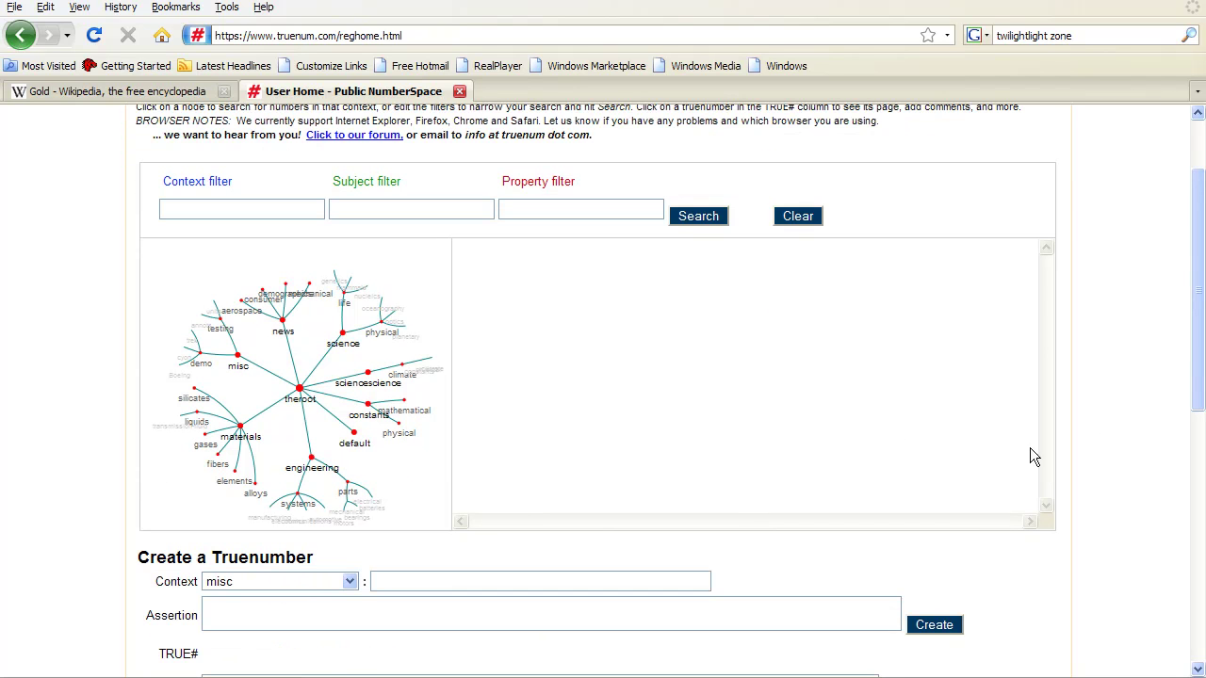
{"action": "left_click", "coordinate": [239, 437]}
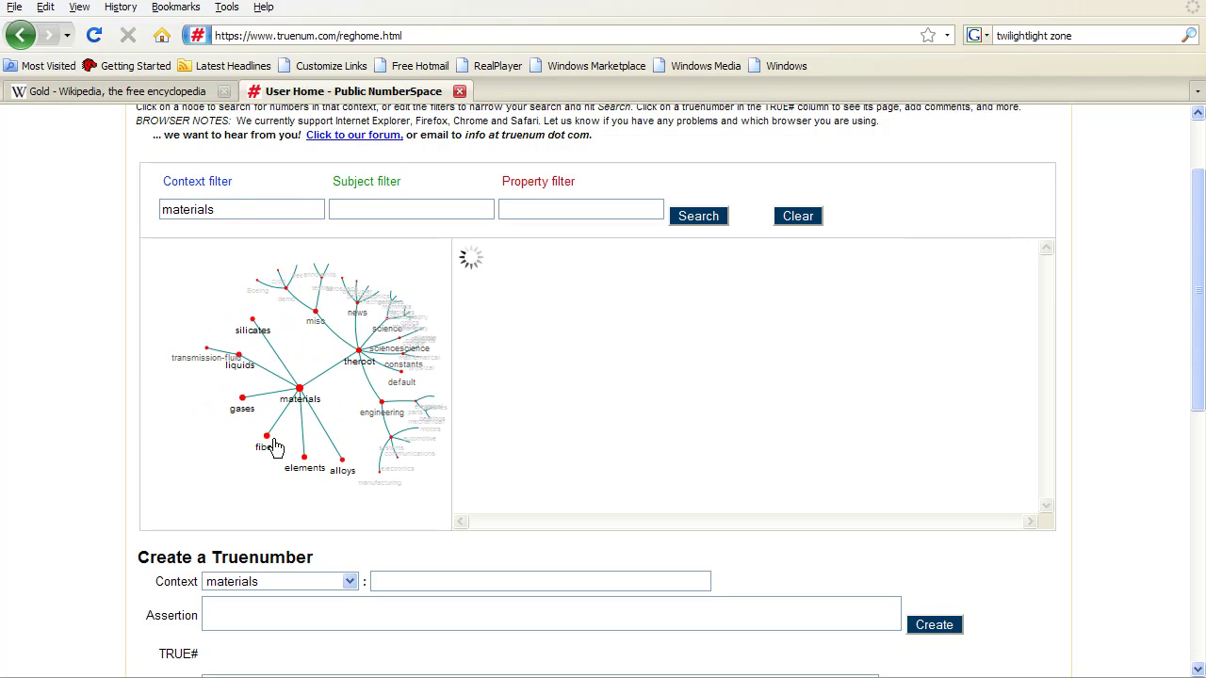
{"action": "left_click", "coordinate": [267, 440]}
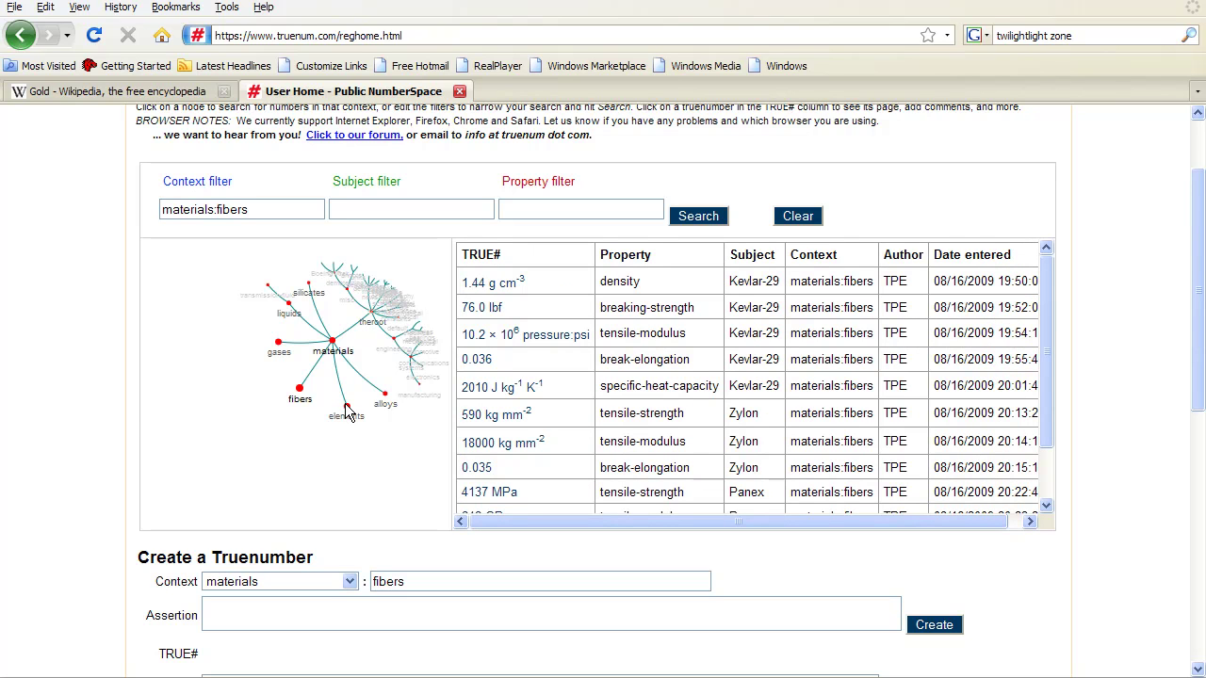
Step: Open the Kevlar-29 density truenumber from the results and examine its details and source reference
{"action": "scroll", "coordinate": [493, 249], "scroll_direction": "down", "scroll_amount": 1}
{"action": "left_click", "coordinate": [494, 249]}
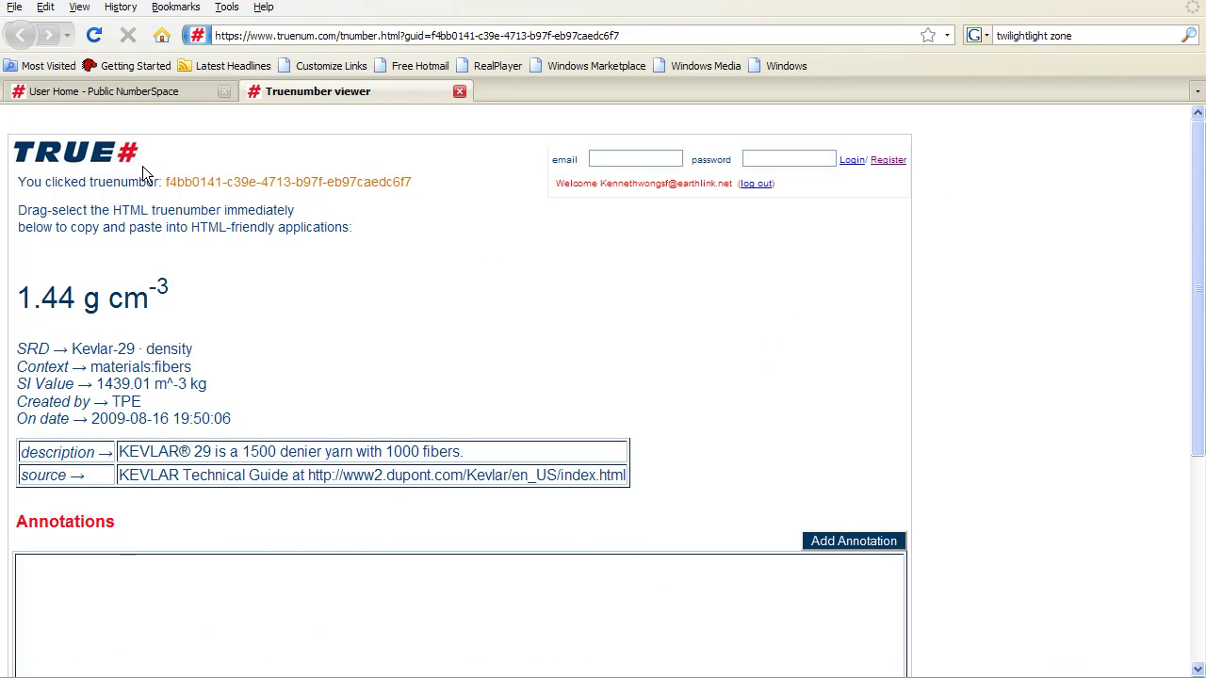
{"action": "scroll", "coordinate": [286, 318], "scroll_direction": "down", "scroll_amount": 1}
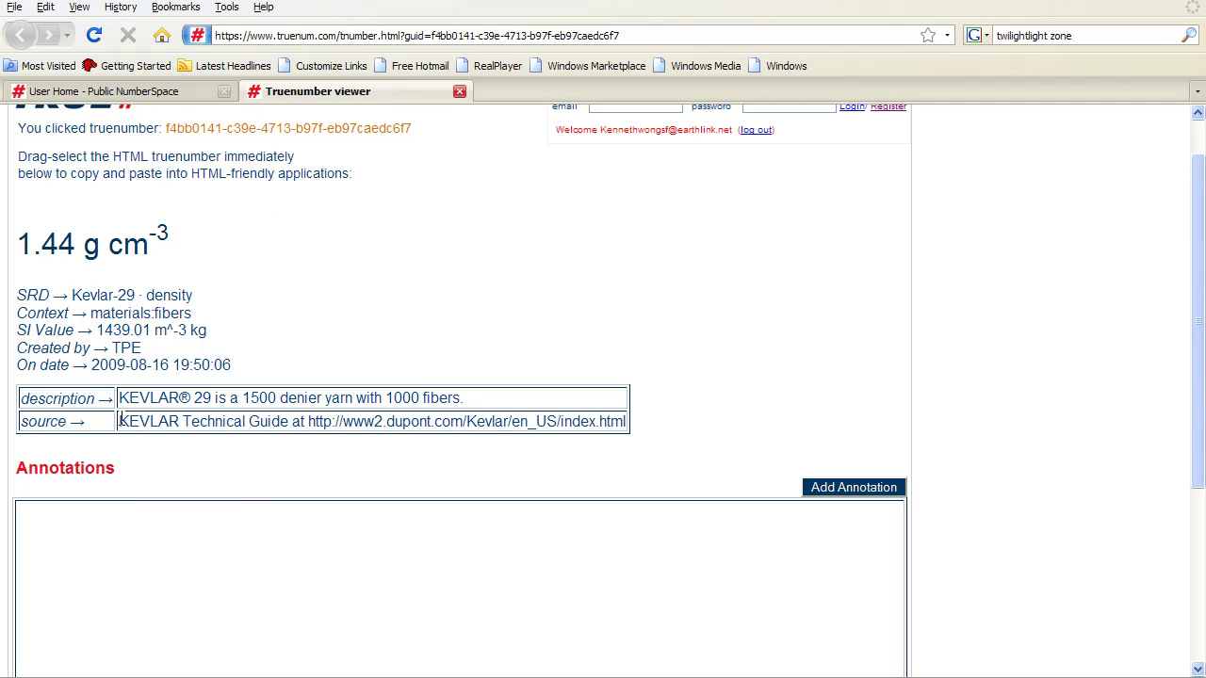
{"action": "left_click_drag", "start_coordinate": [118, 421], "coordinate": [624, 421]}
{"action": "left_click", "coordinate": [525, 308]}
{"action": "scroll", "coordinate": [524, 309], "scroll_direction": "down", "scroll_amount": 5}
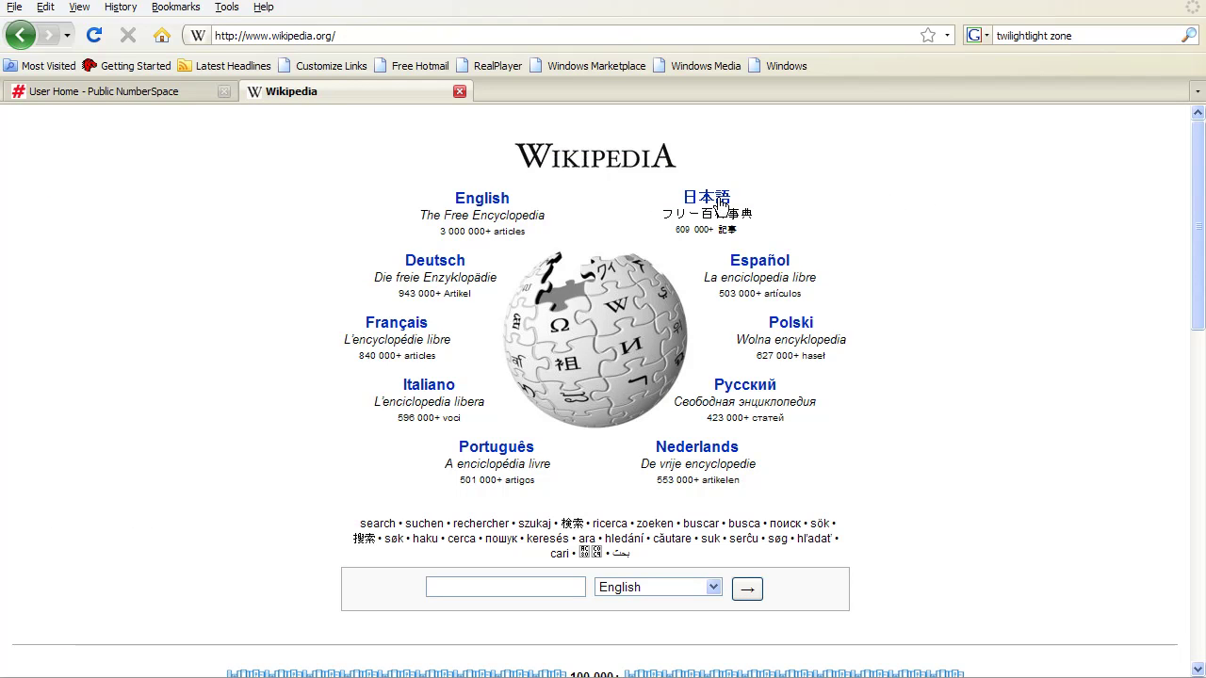
Step: Open the English Wikipedia and complete the assertion on the atomic radius of iron with the value 126 picometer
{"action": "left_click", "coordinate": [483, 202]}
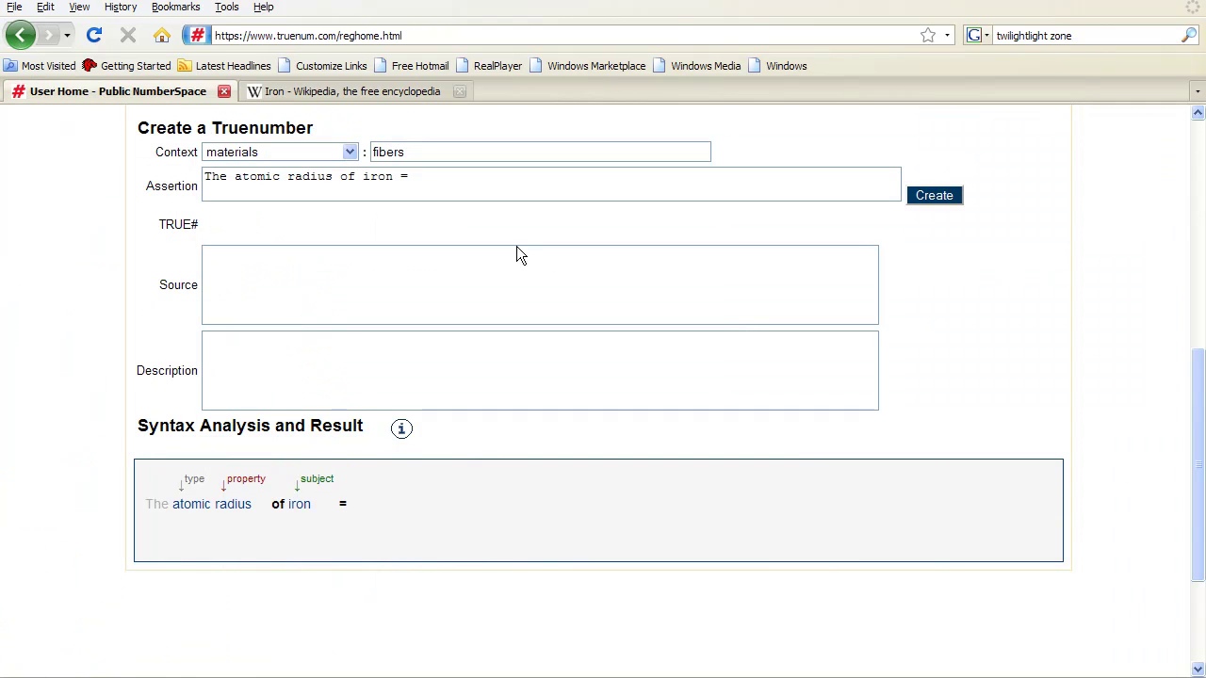
{"action": "left_click", "coordinate": [441, 177]}
{"action": "type", "text": "126 p"}
{"action": "type", "text": "icometer"}
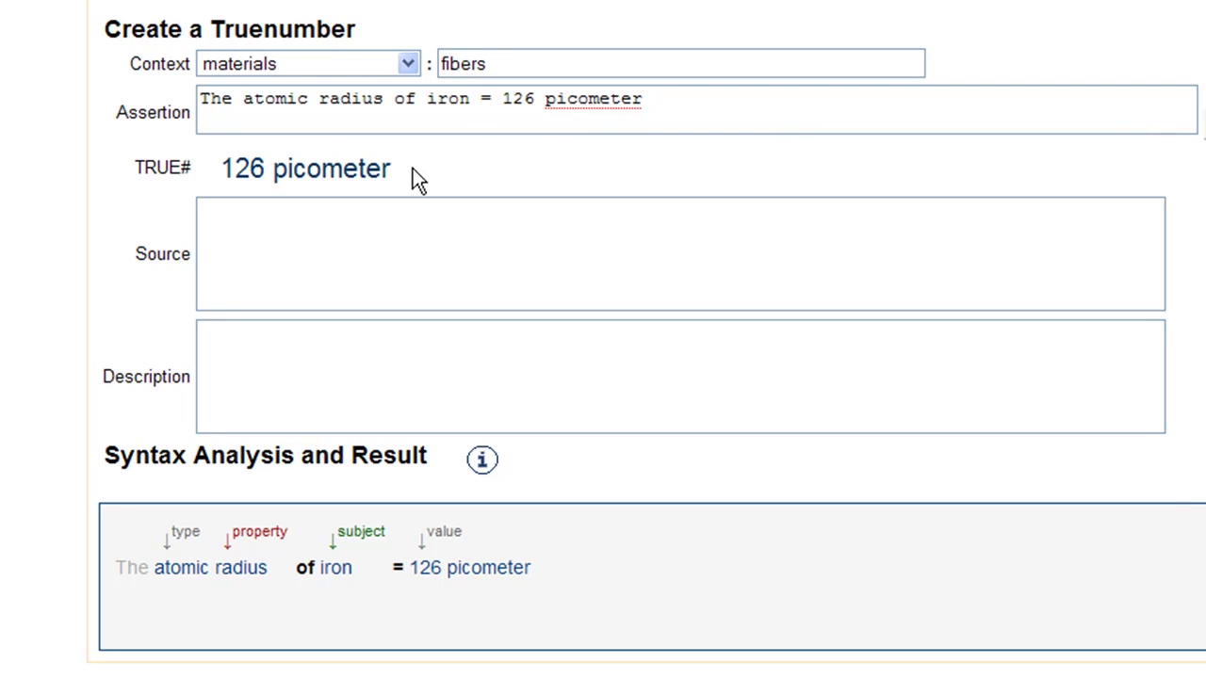
Step: Check the syntax analysis of the iron atomic radius, open its truenumber page and examine the details down to the barcode
{"action": "left_click_drag", "start_coordinate": [386, 172], "coordinate": [224, 175]}
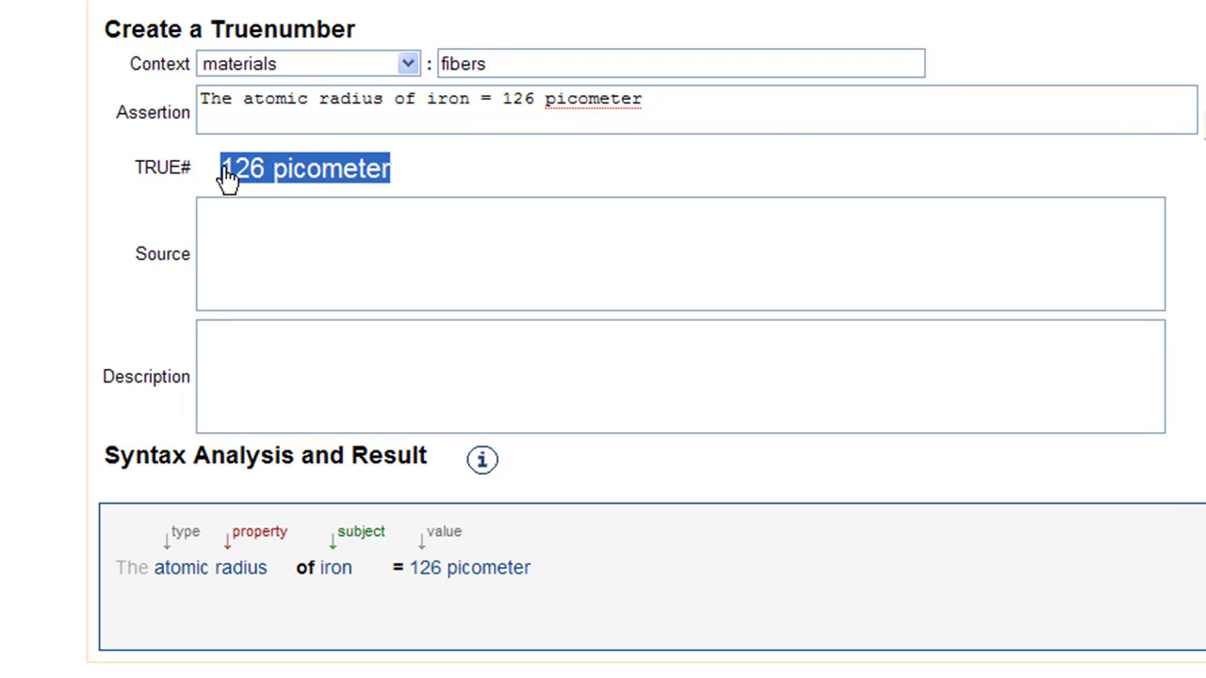
{"action": "left_click_drag", "start_coordinate": [548, 574], "coordinate": [113, 568]}
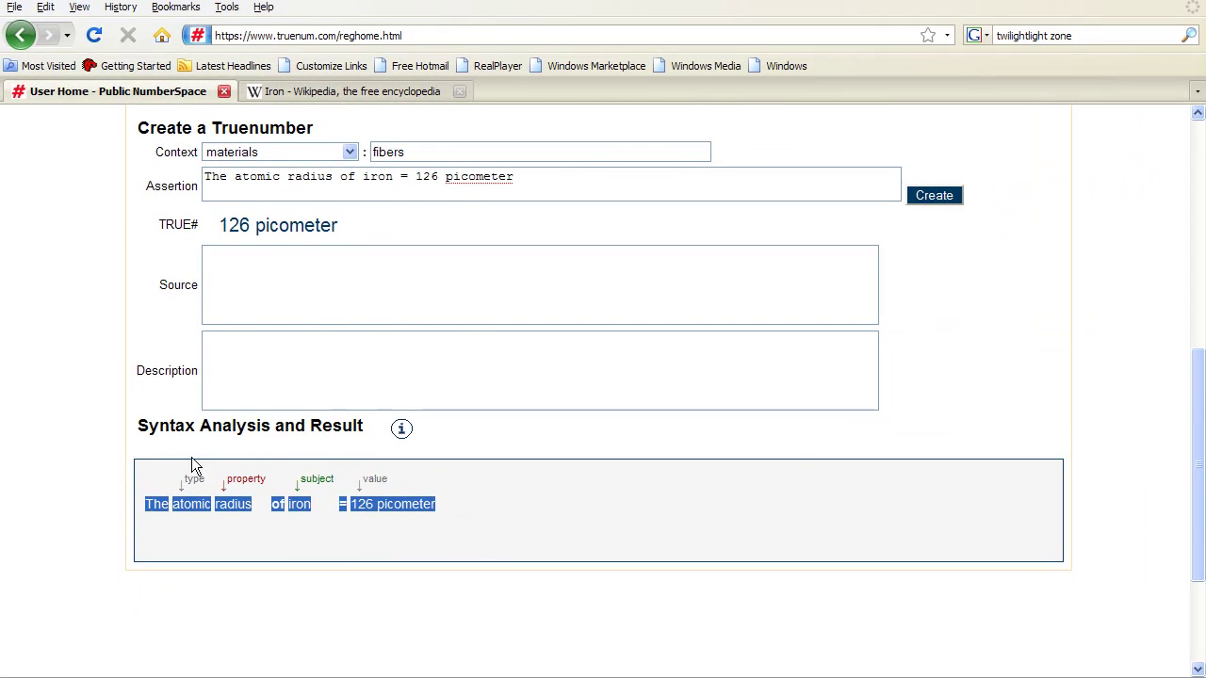
{"action": "left_click", "coordinate": [264, 228]}
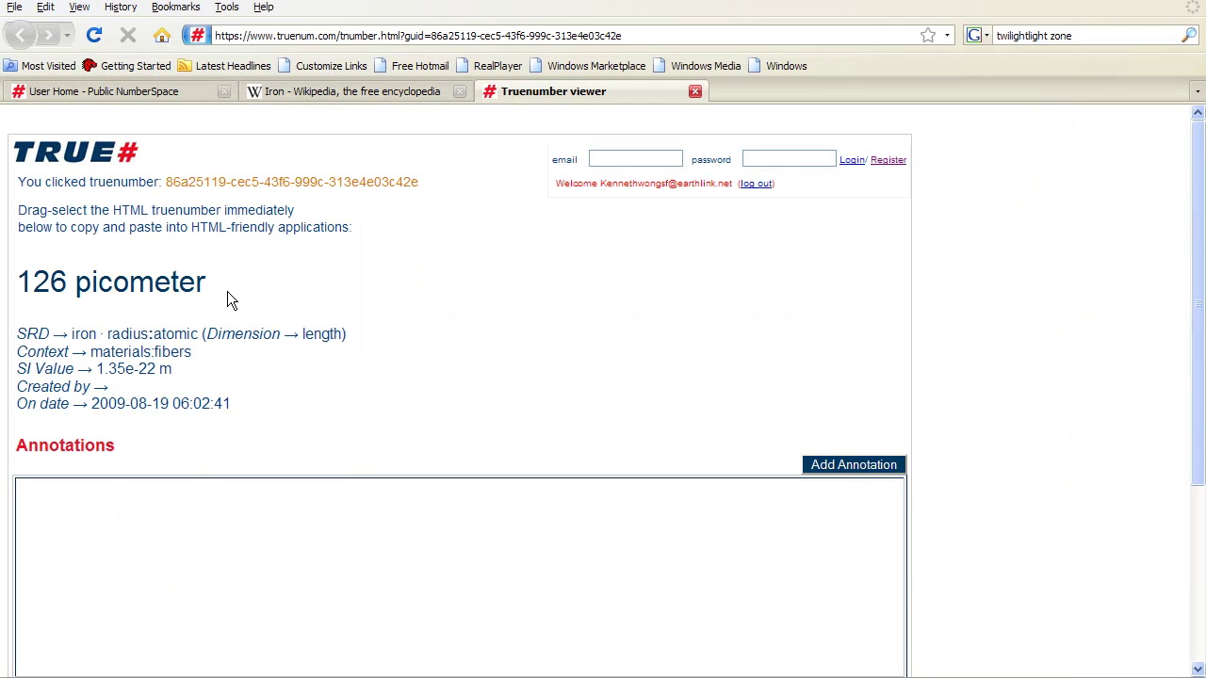
{"action": "mouse_move", "coordinate": [181, 286]}
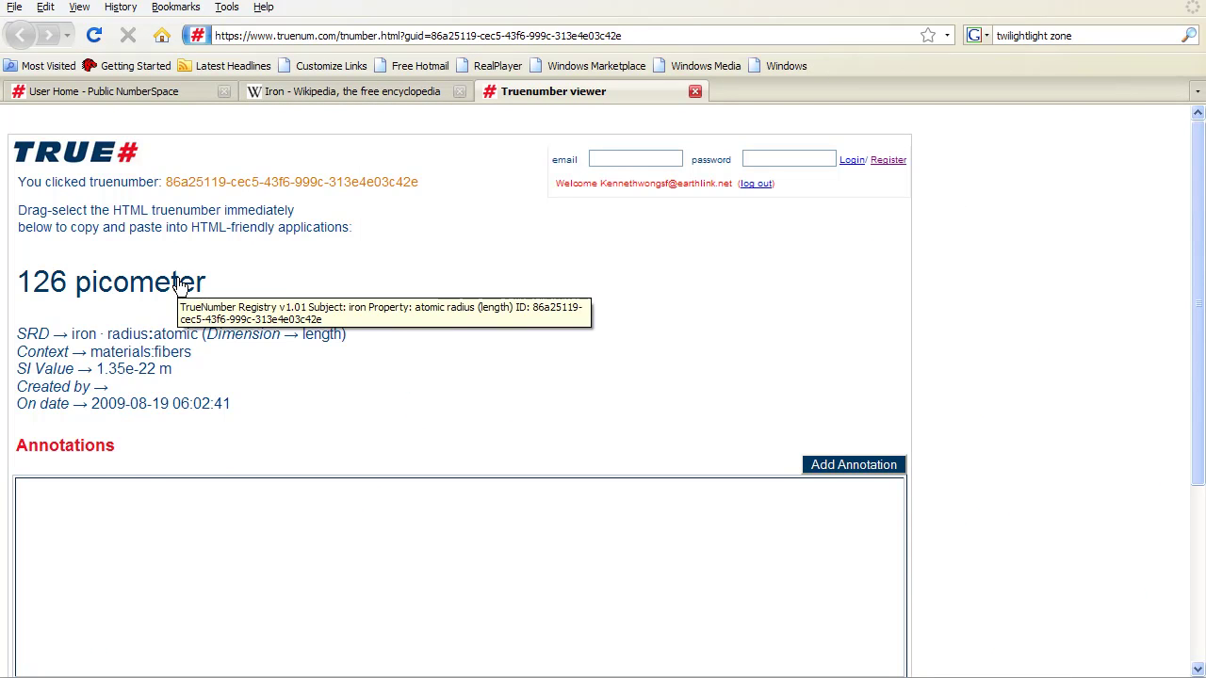
{"action": "scroll", "coordinate": [563, 382], "scroll_direction": "down", "scroll_amount": 5}
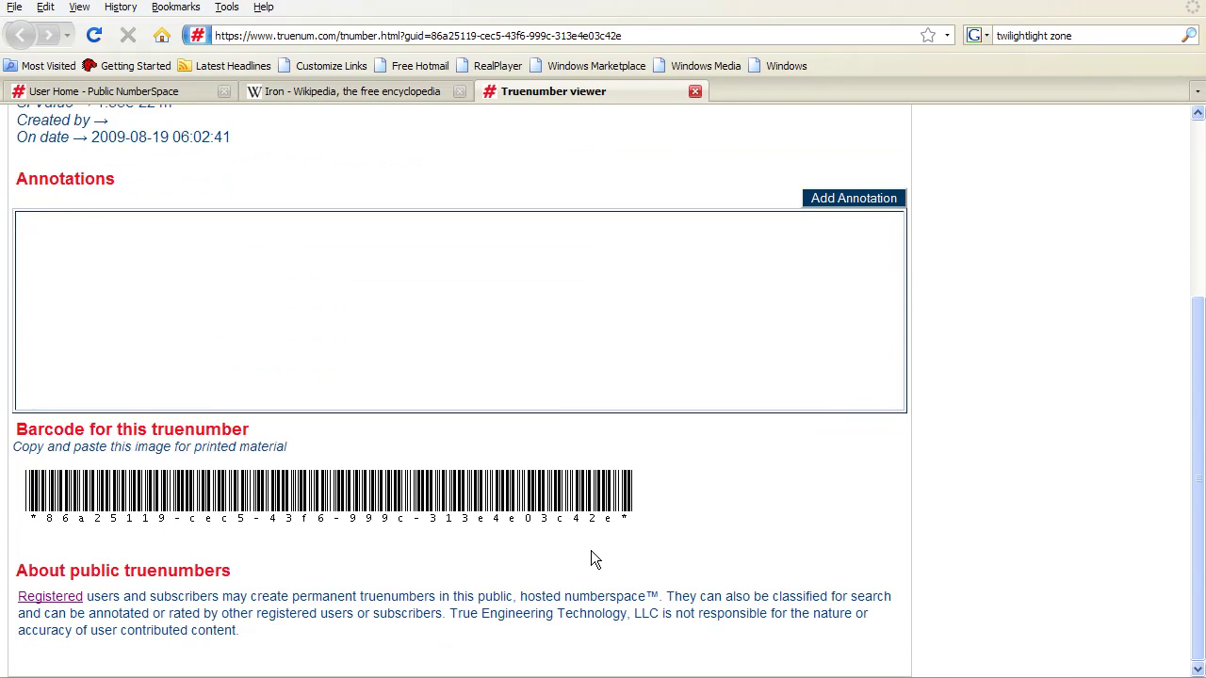
Step: Copy the 126 picometer truenumber from its page and paste it into the e-mail below "The atomic radius of Iron:"
{"action": "left_click_drag", "start_coordinate": [21, 214], "coordinate": [243, 215]}
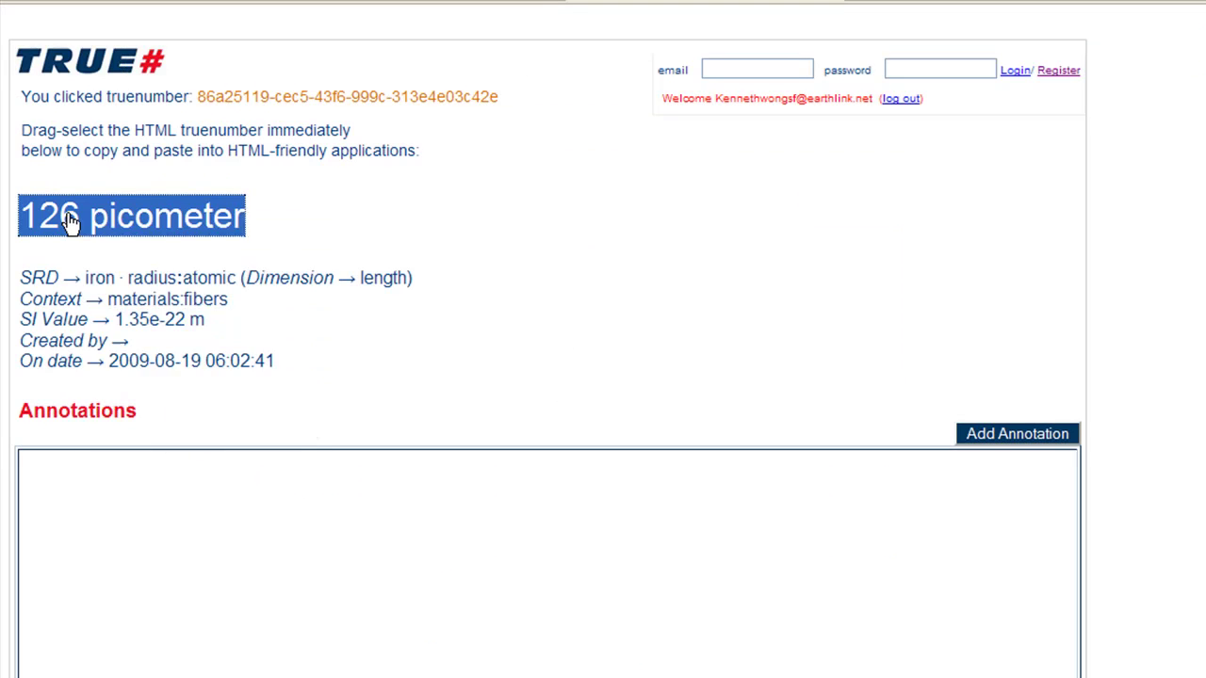
{"action": "right_click", "coordinate": [72, 216]}
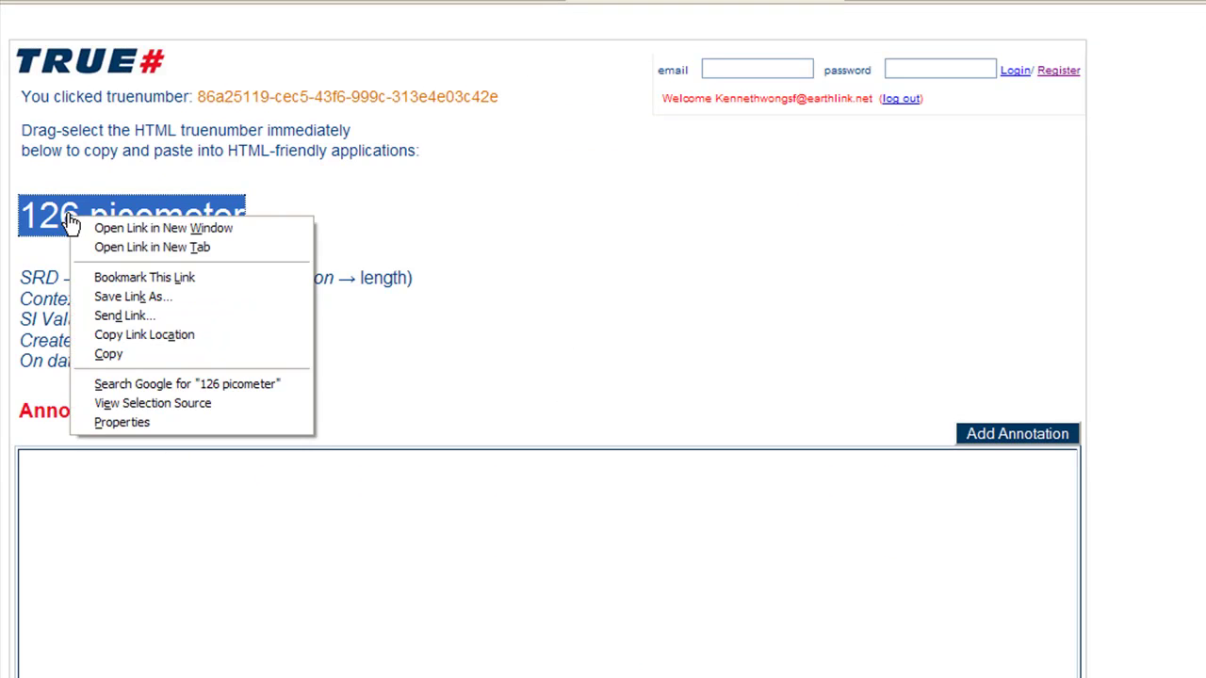
{"action": "left_click", "coordinate": [188, 357]}
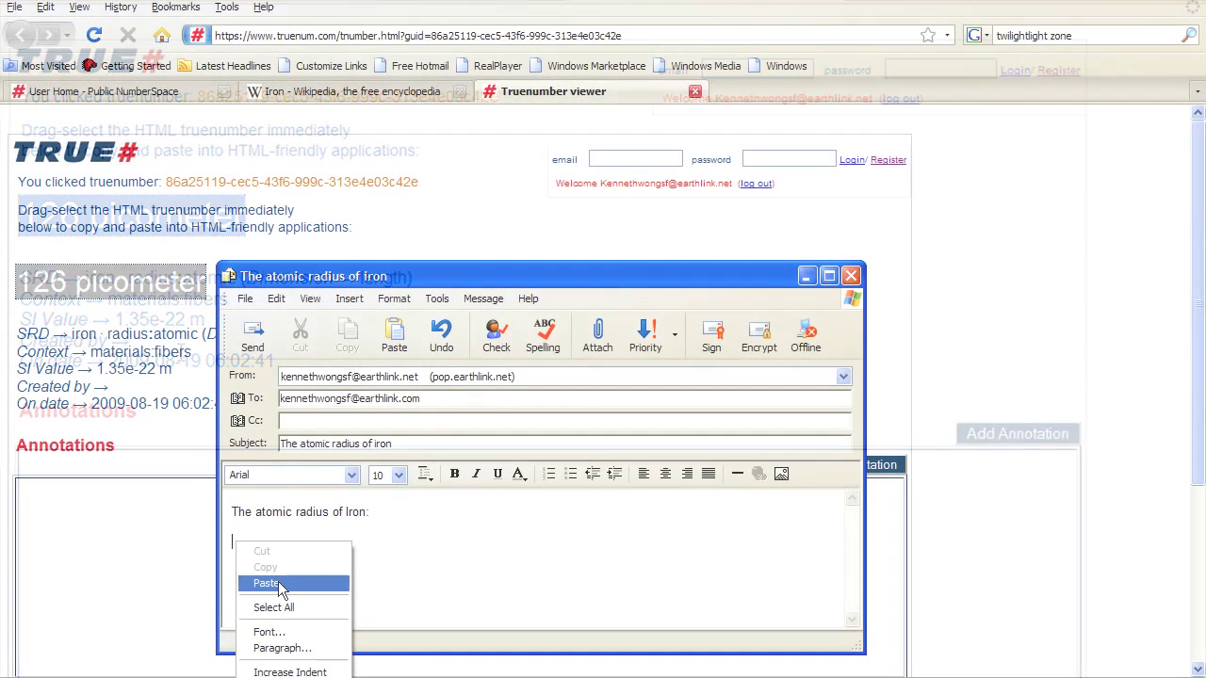
{"action": "left_click", "coordinate": [278, 584]}
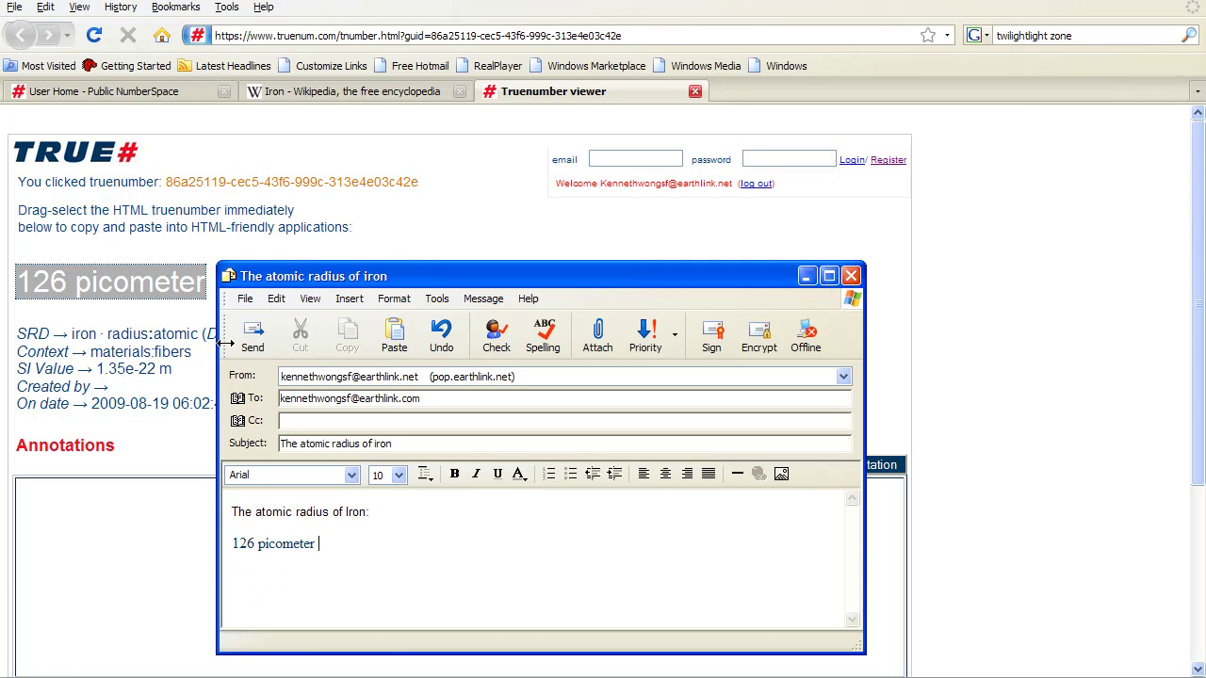
Step: Send the e-mail about the atomic radius of iron and open the 126 picometer truenumber from the received message
{"action": "left_click", "coordinate": [252, 331]}
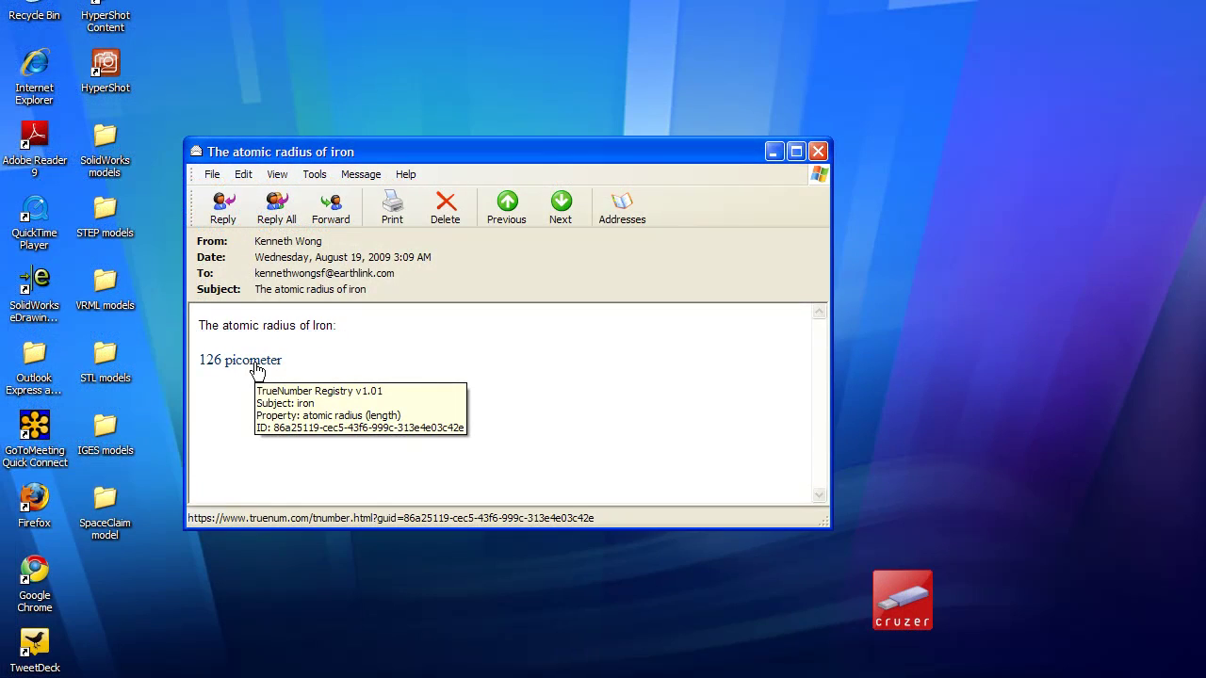
{"action": "left_click", "coordinate": [258, 367]}
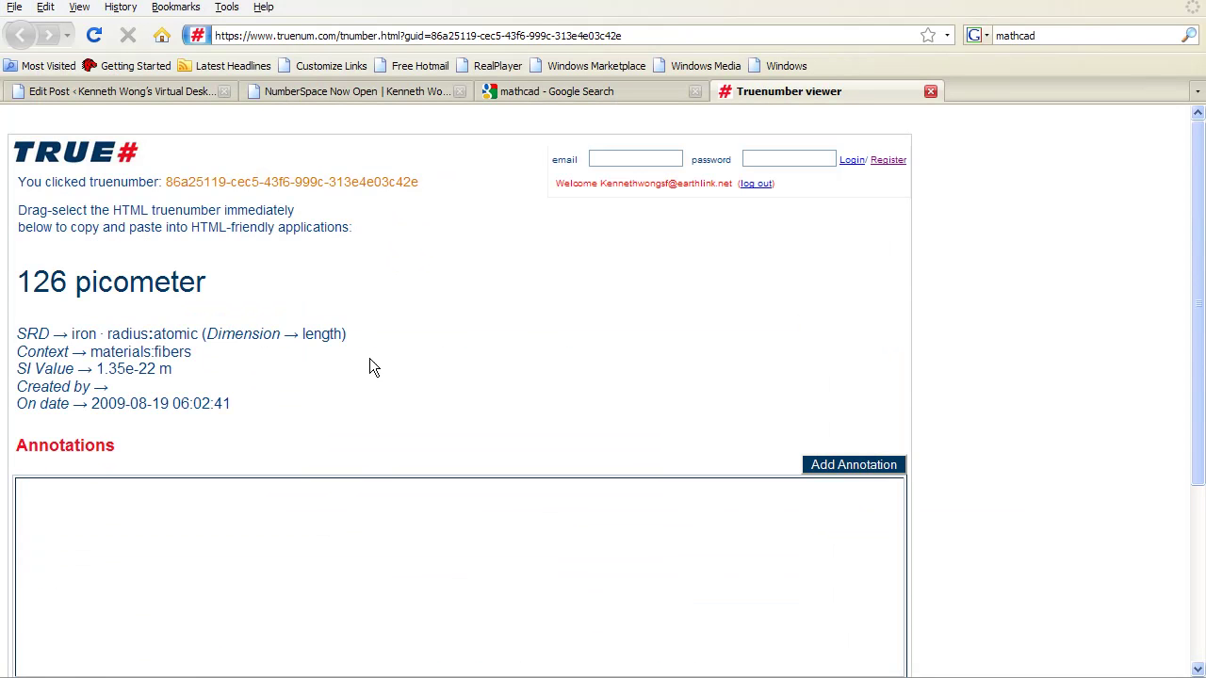
{"action": "scroll", "coordinate": [428, 368], "scroll_direction": "down", "scroll_amount": 3}
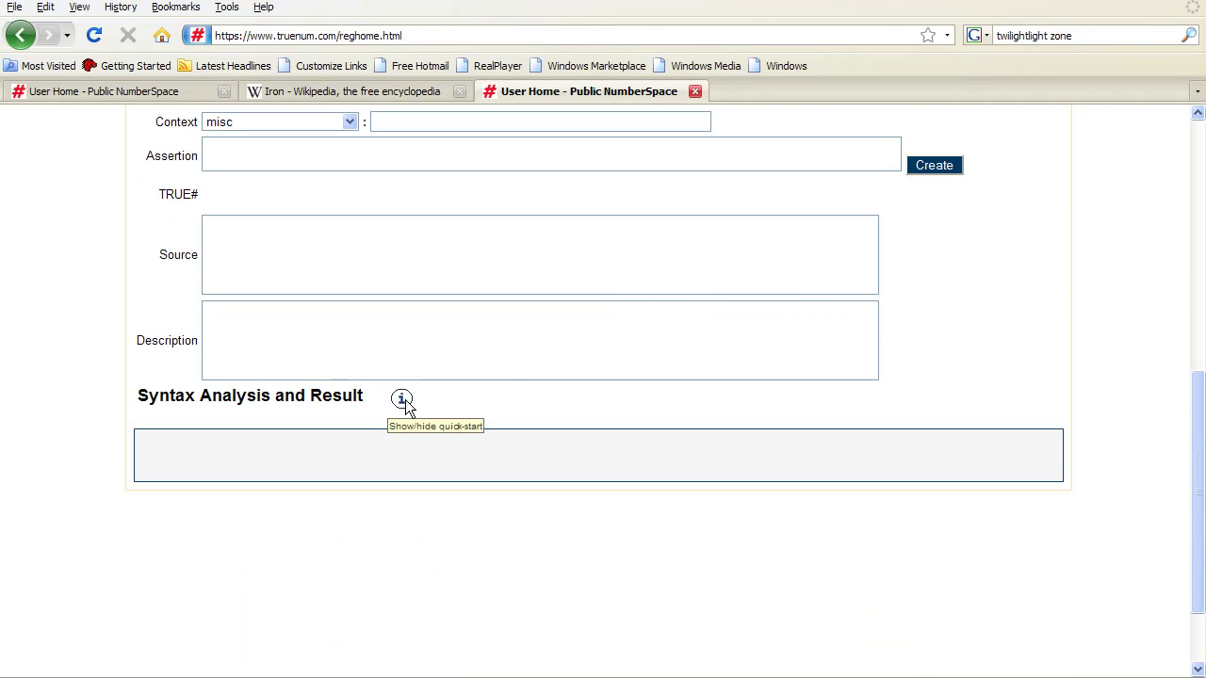
Step: Show the TrueNumber quick-start help and highlight the two sentence structures for writing assertions
{"action": "left_click", "coordinate": [401, 400]}
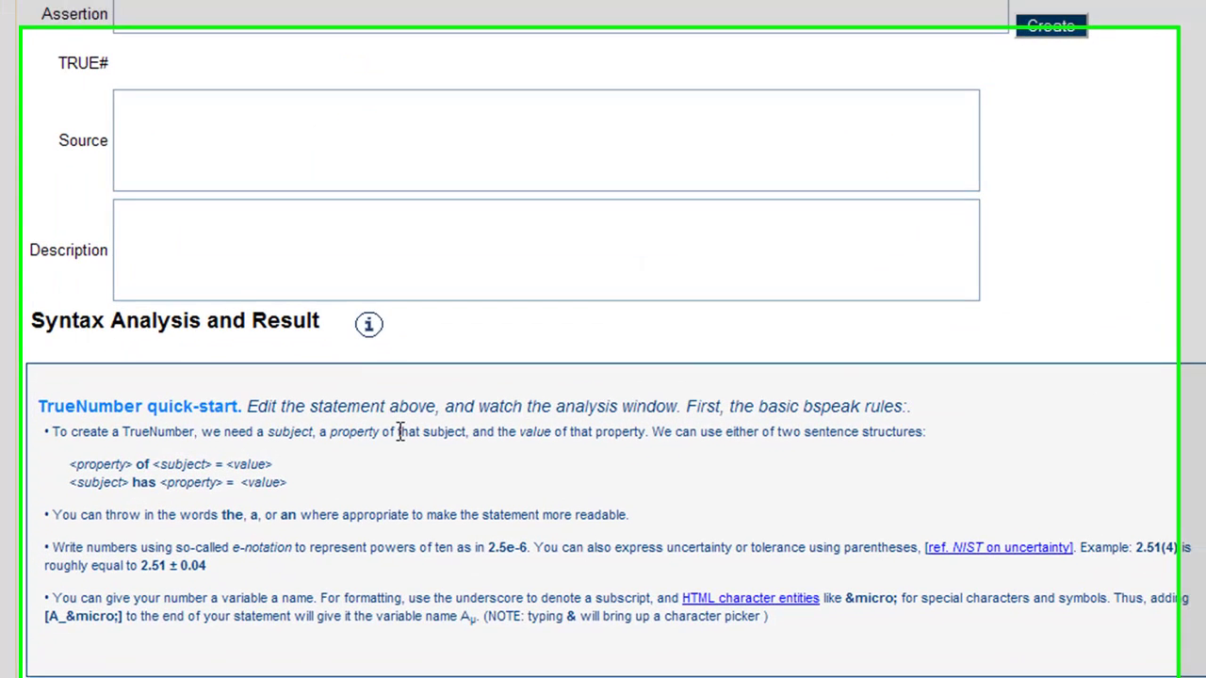
{"action": "left_click_drag", "start_coordinate": [285, 478], "coordinate": [31, 455]}
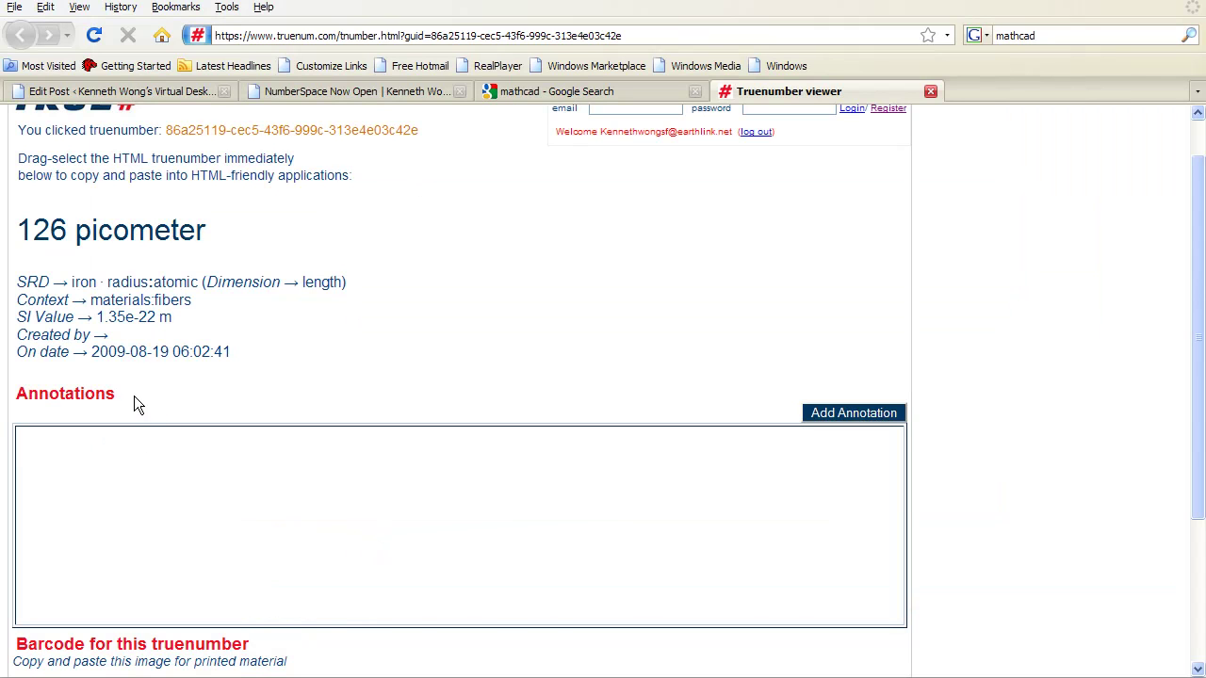
Step: Highlight the Annotations heading on the 126 picometer truenumber page and examine that section
{"action": "left_click_drag", "start_coordinate": [122, 396], "coordinate": [17, 396]}
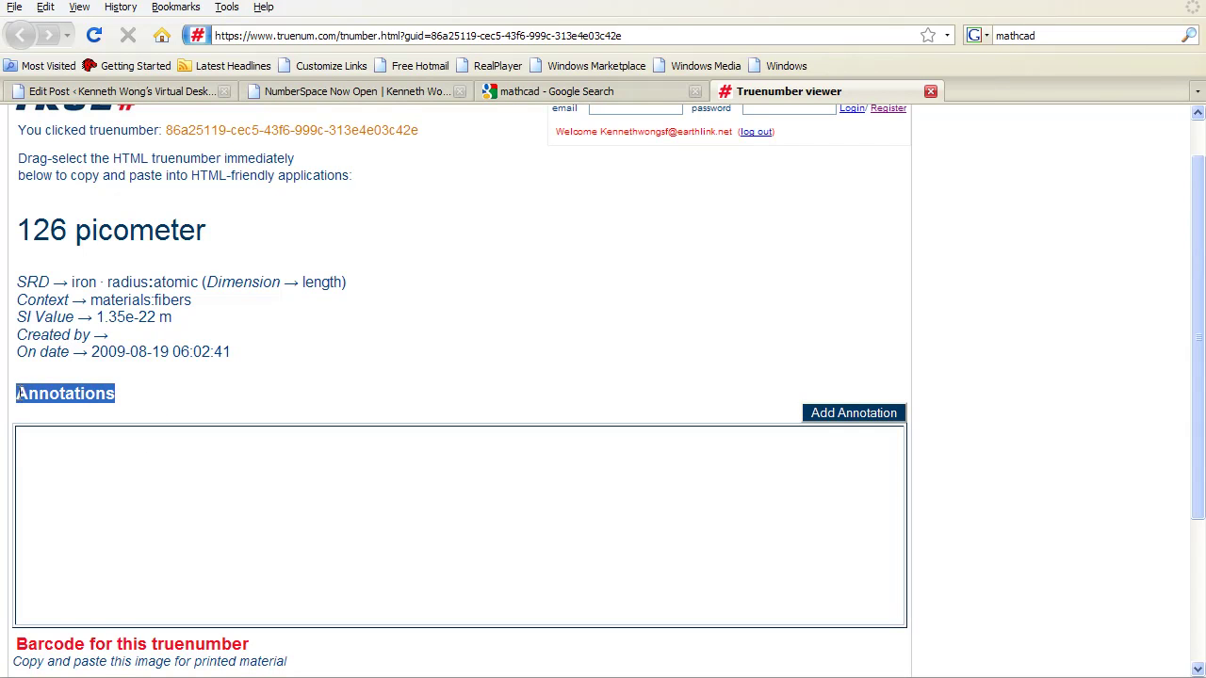
{"action": "mouse_move", "coordinate": [146, 245]}
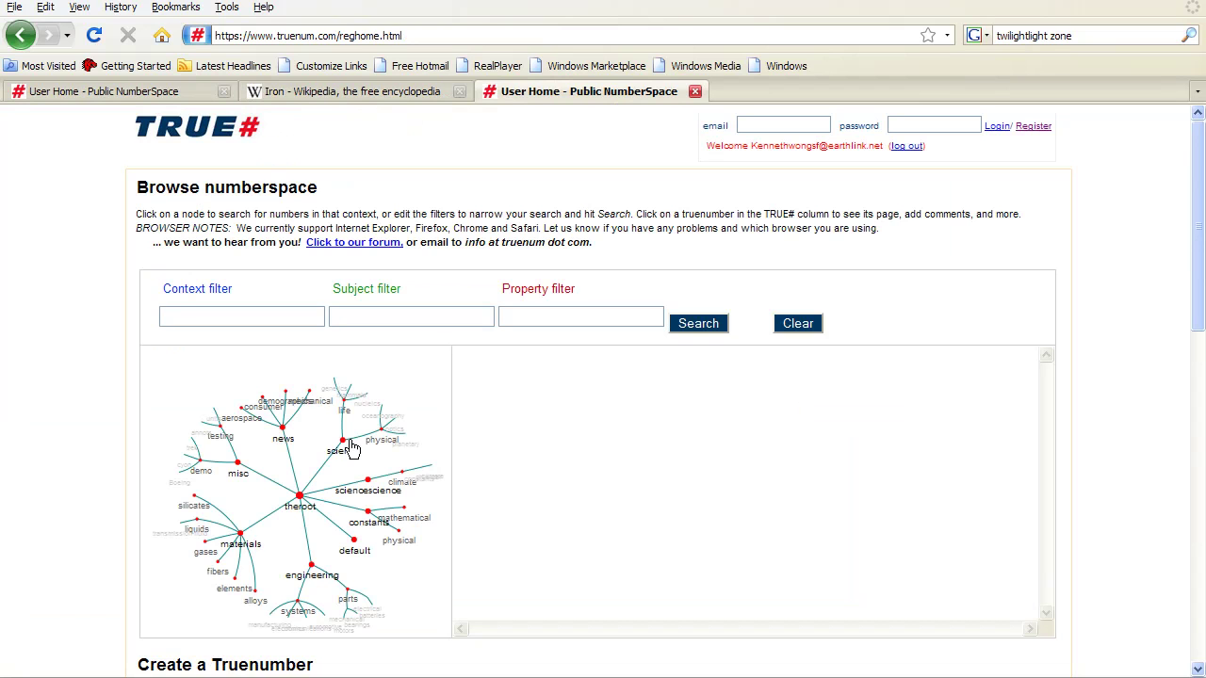
Step: Browse the numberspace graph for truenumbers in the science context, followed by the constants context
{"action": "left_click", "coordinate": [341, 448]}
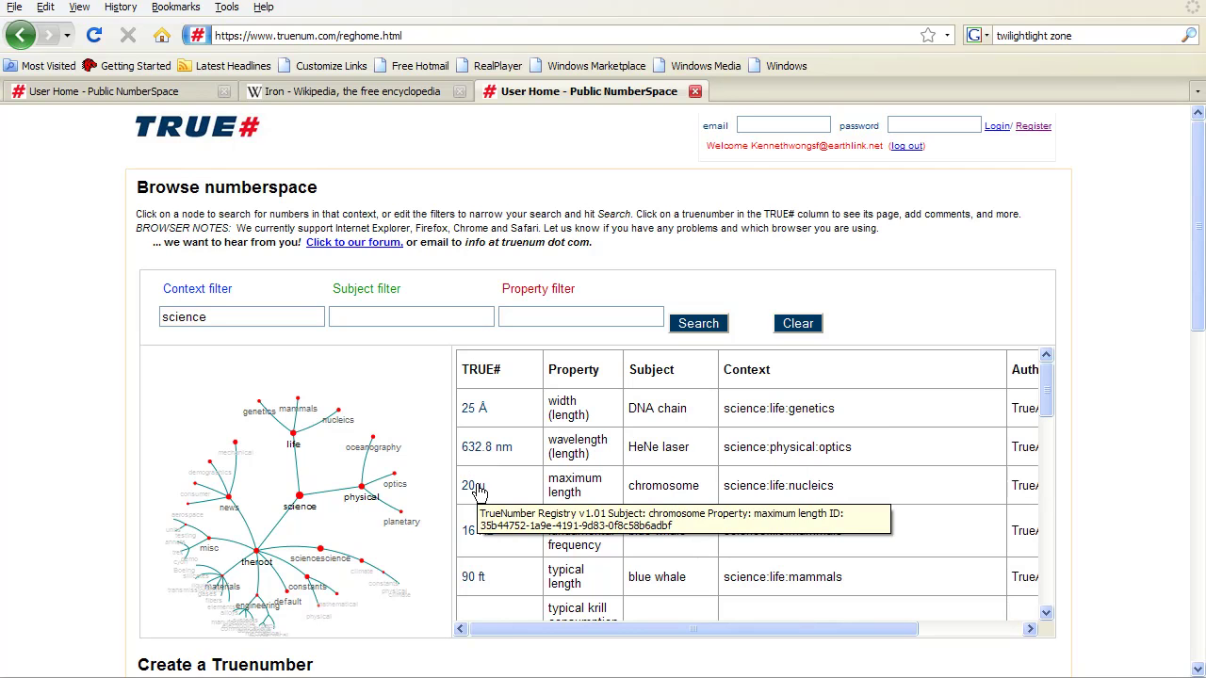
{"action": "left_click", "coordinate": [299, 593]}
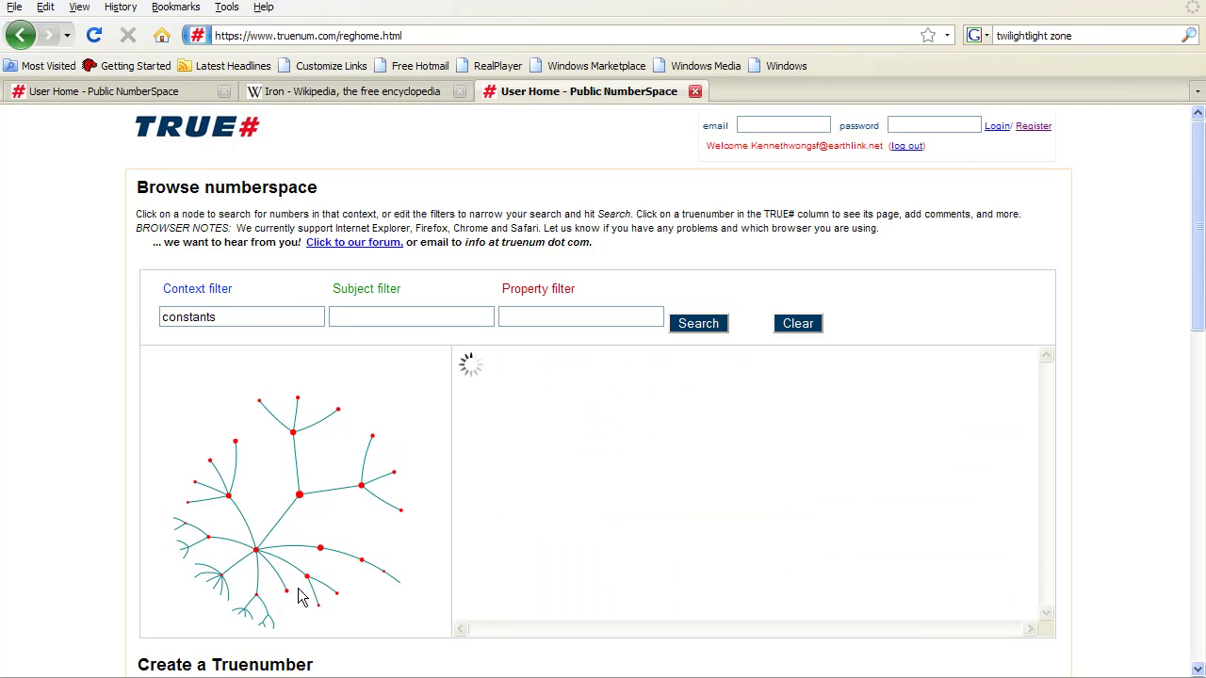